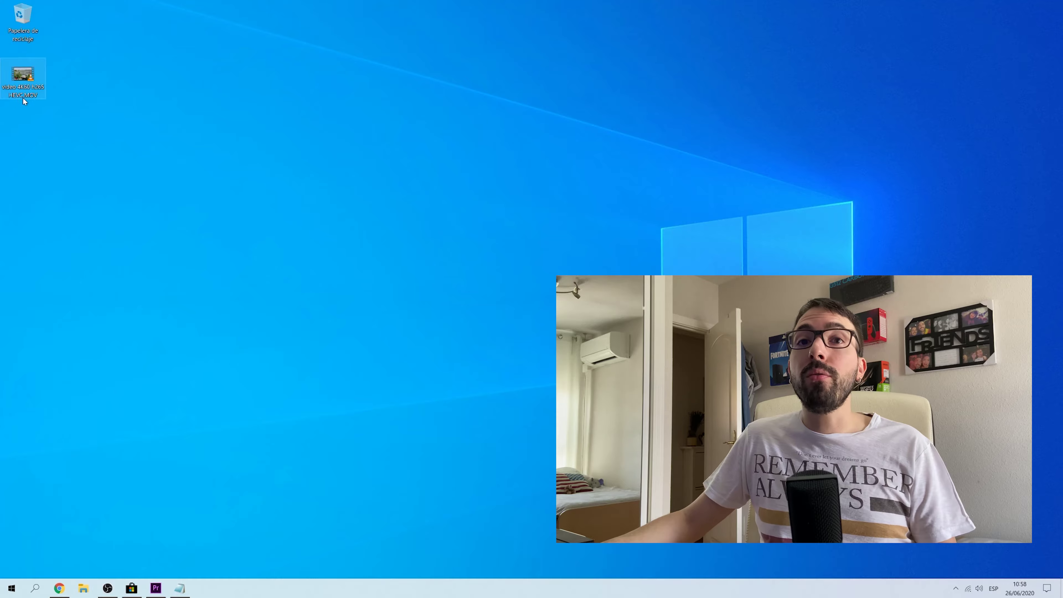
Play the 4K HEVC clip in VLC and move the player window fully into view
double_click(28, 82)
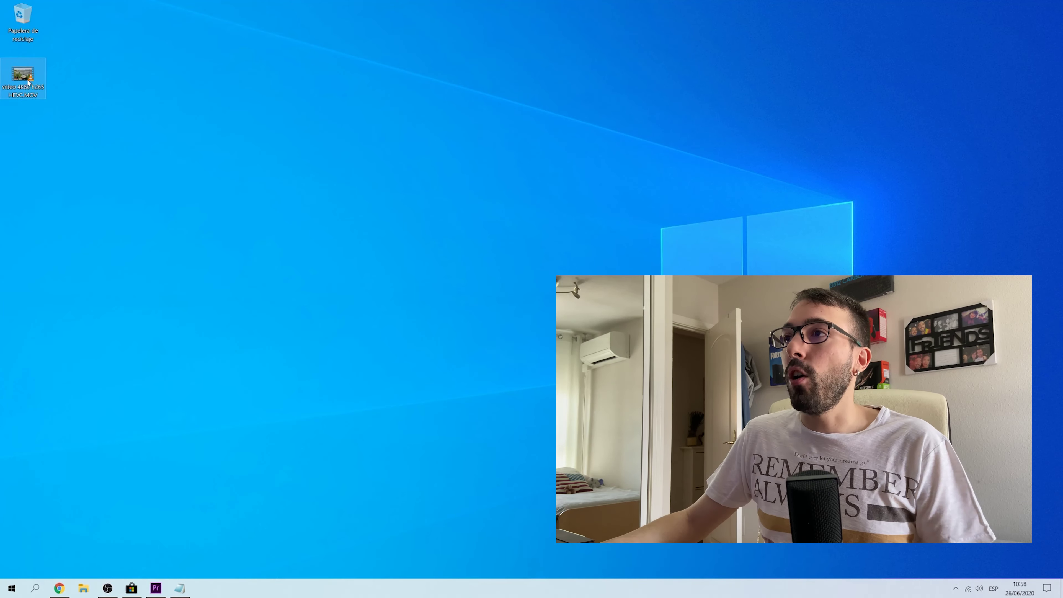
left_click_drag(464, 124, 697, 17)
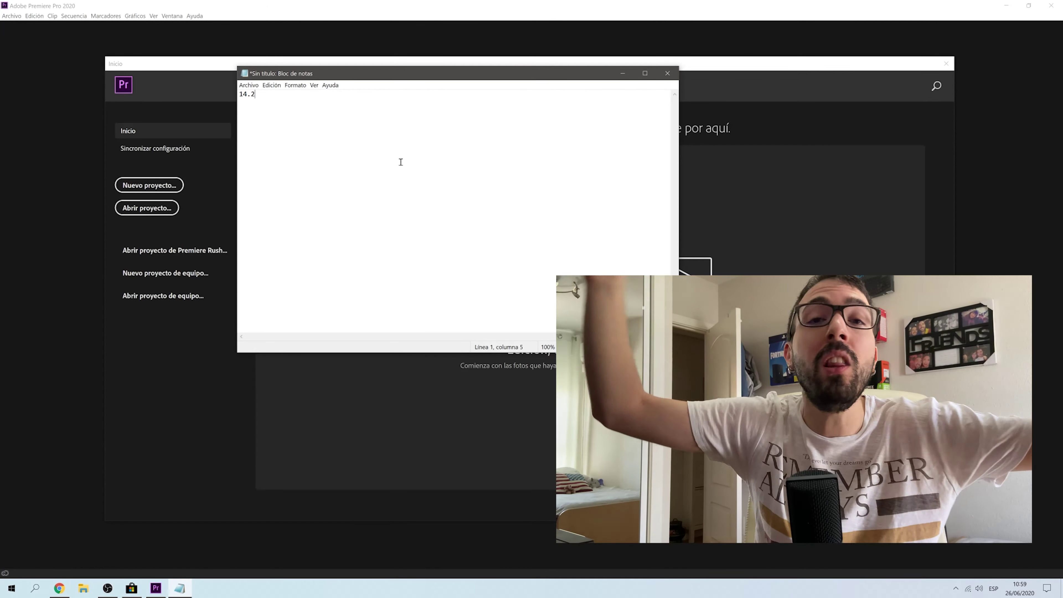
Bring the Premiere start screen in front of the note and begin a new project
left_click(622, 73)
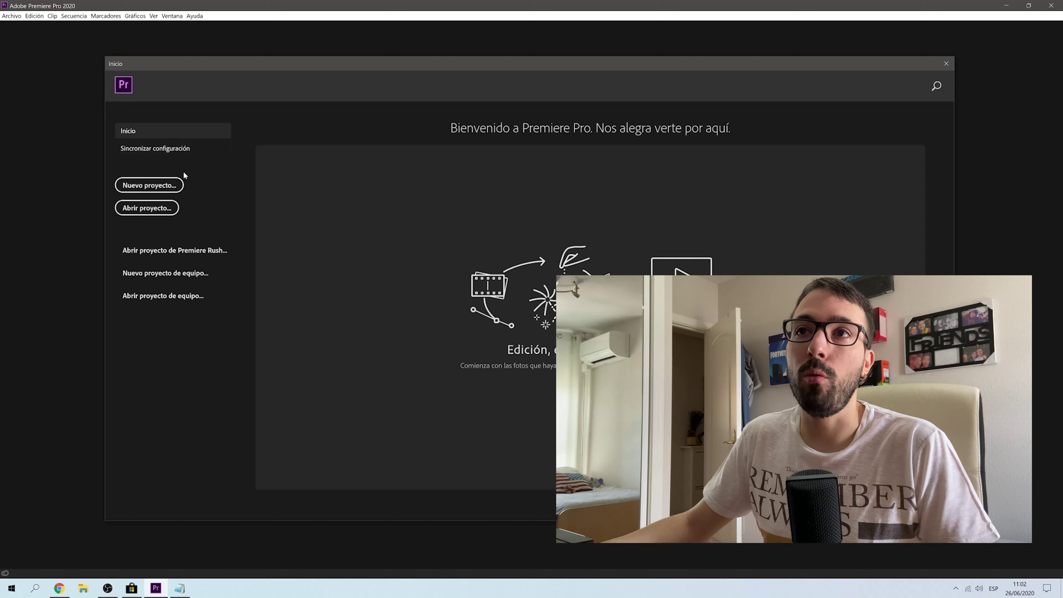
left_click(168, 185)
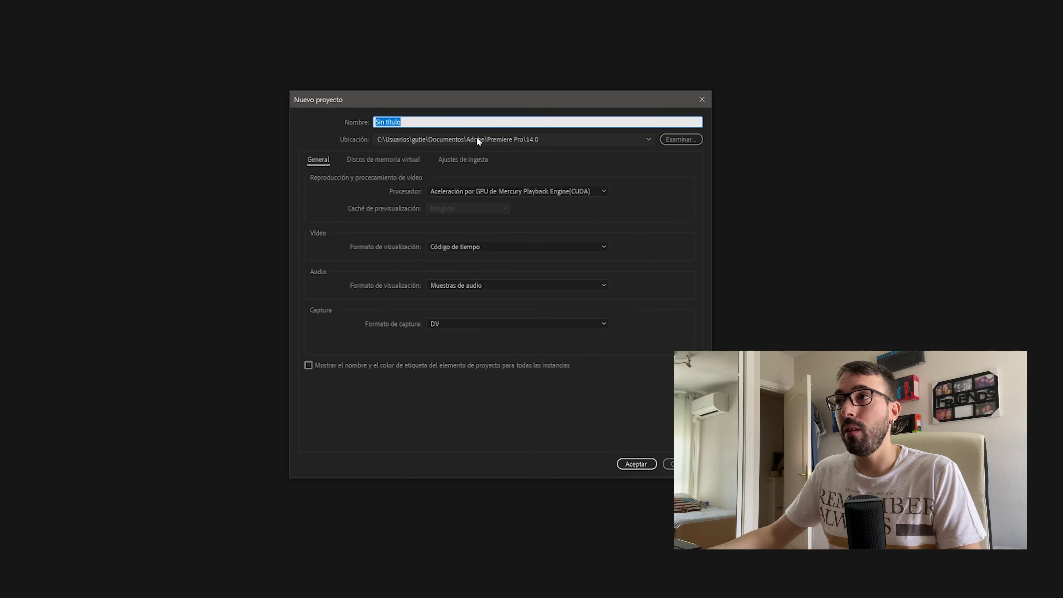
Enable Ingestar in the new project's Ajustes de ingesta and open the ingest action list
left_click_drag(444, 99, 458, 69)
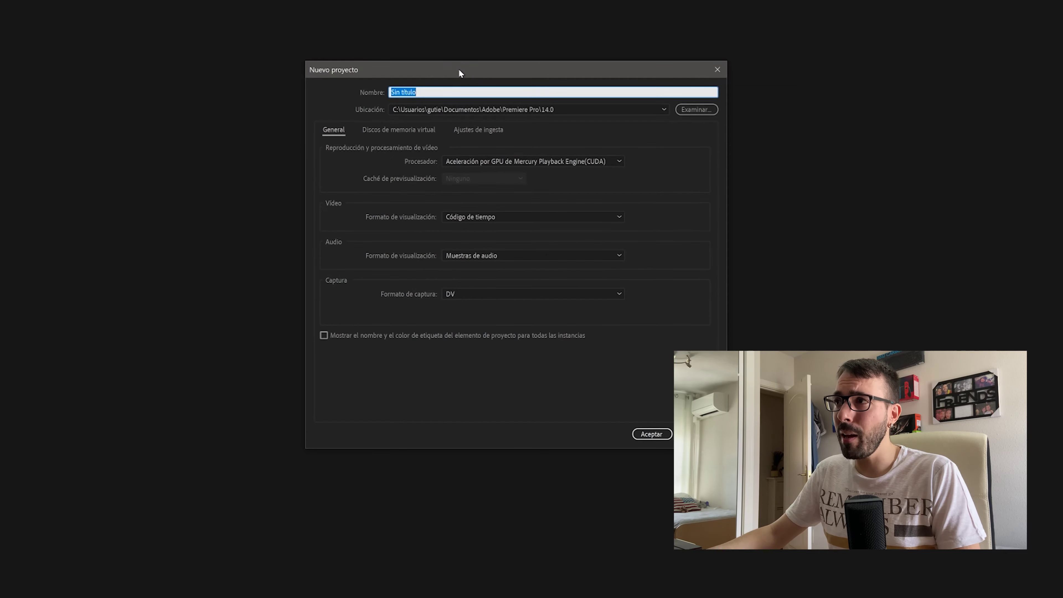
left_click(483, 130)
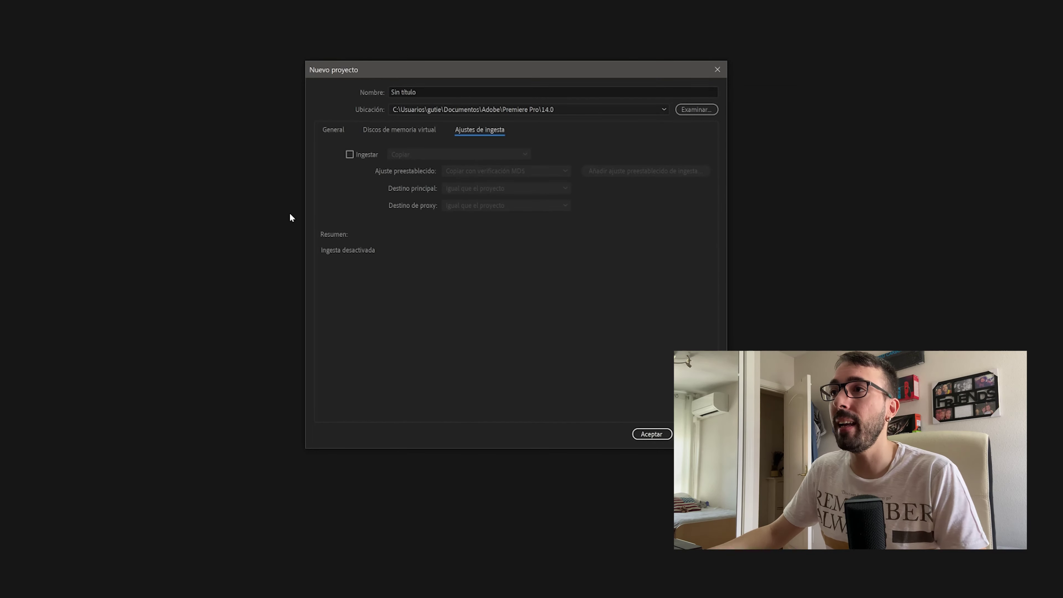
left_click(349, 154)
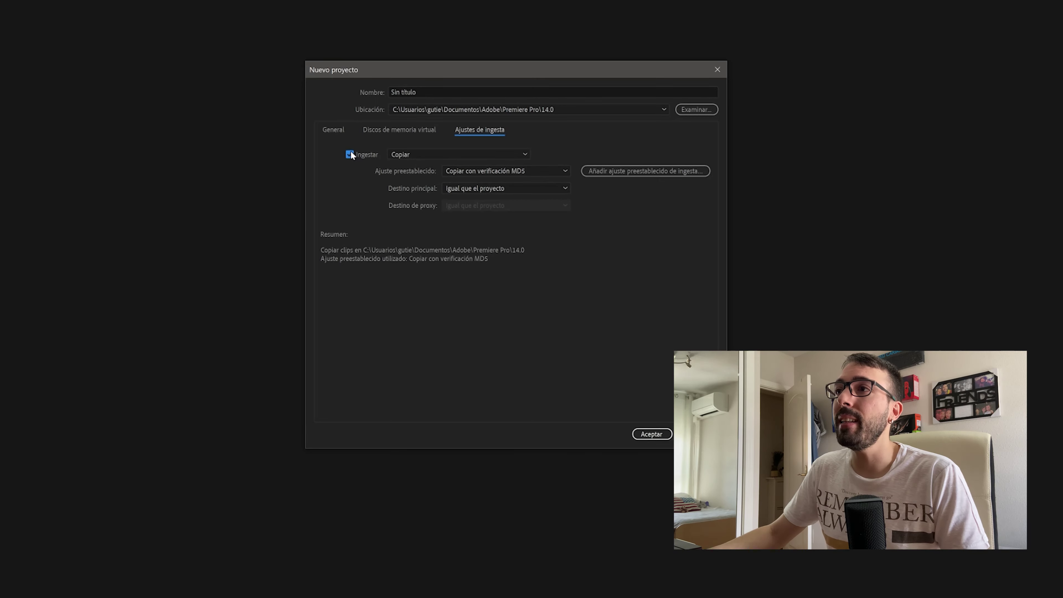
left_click(453, 154)
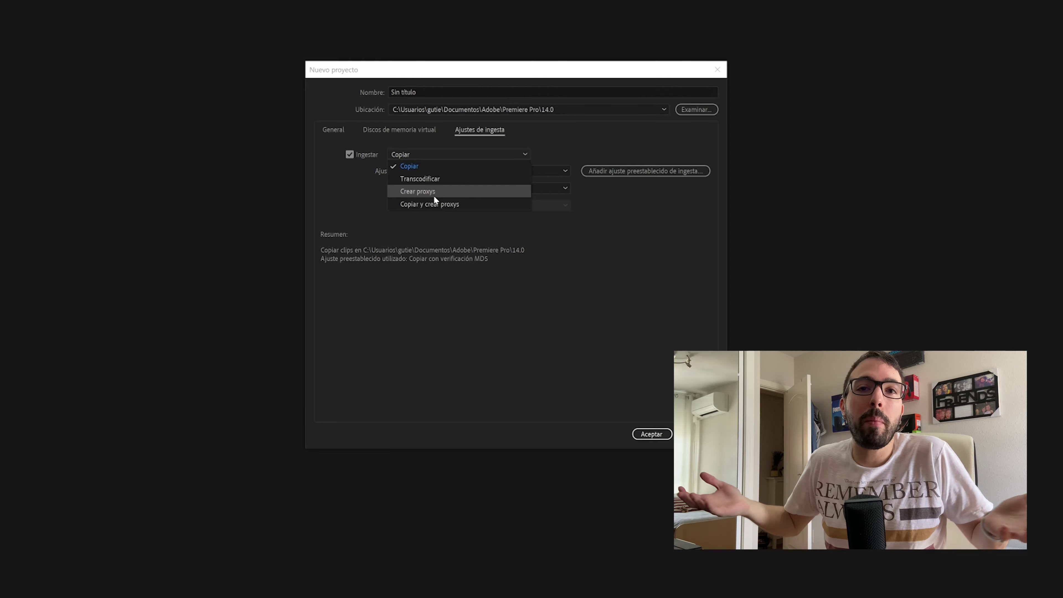
Set the ingest action to Crear proxys and open the proxy preset list
left_click(416, 192)
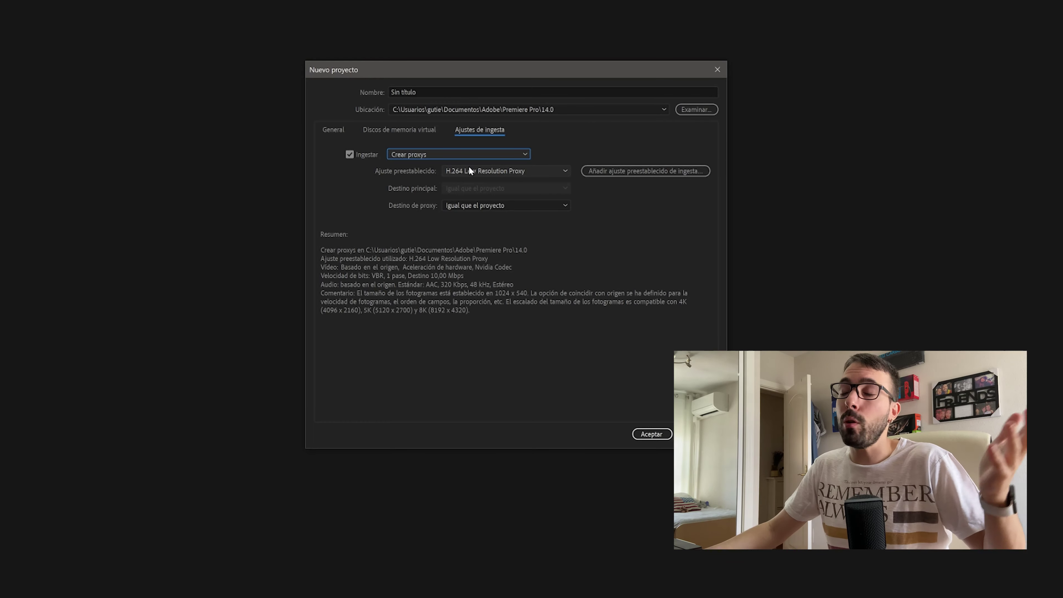
left_click(503, 171)
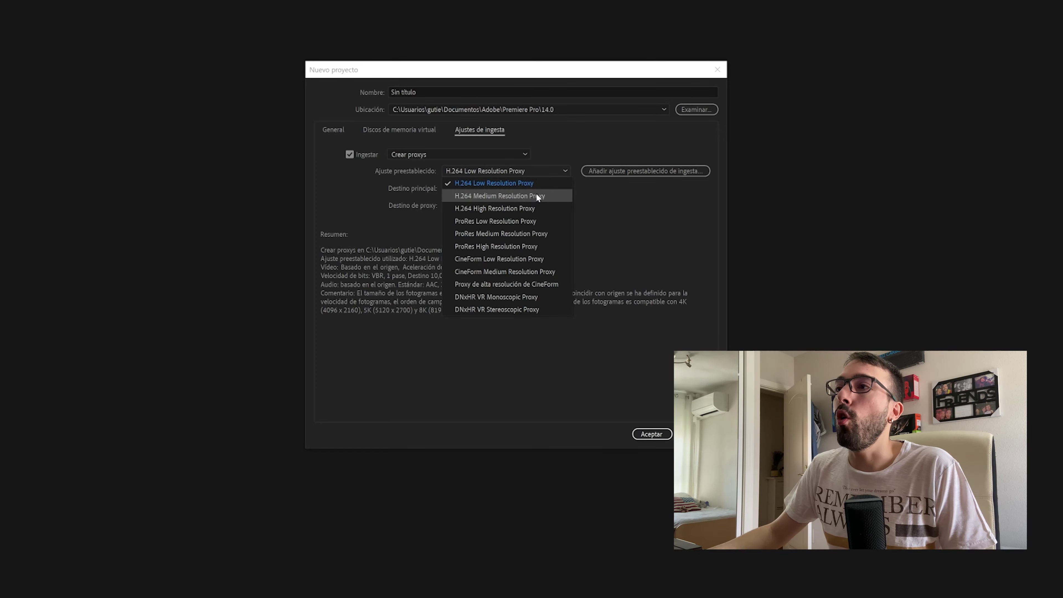
Try H.264 Medium Resolution Proxy, then settle on the H.264 Low Resolution Proxy preset
left_click(590, 209)
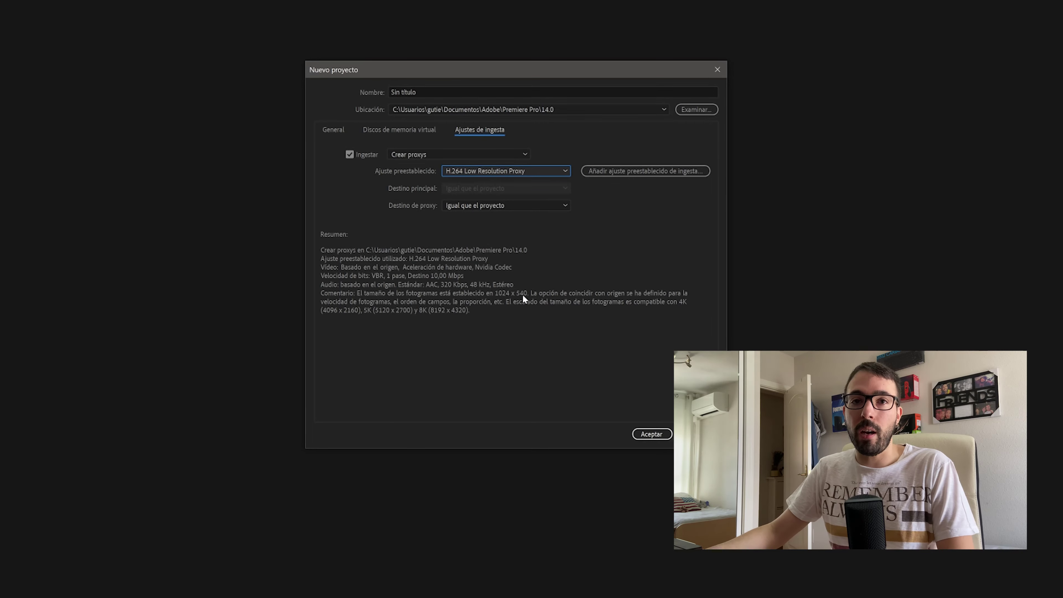
left_click(531, 169)
left_click(522, 184)
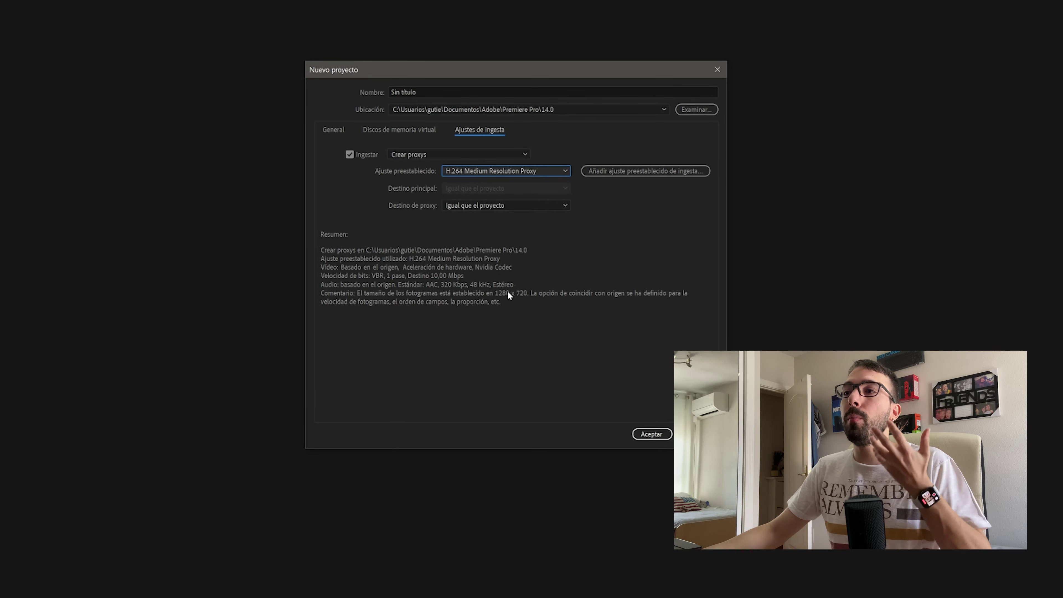
left_click(512, 168)
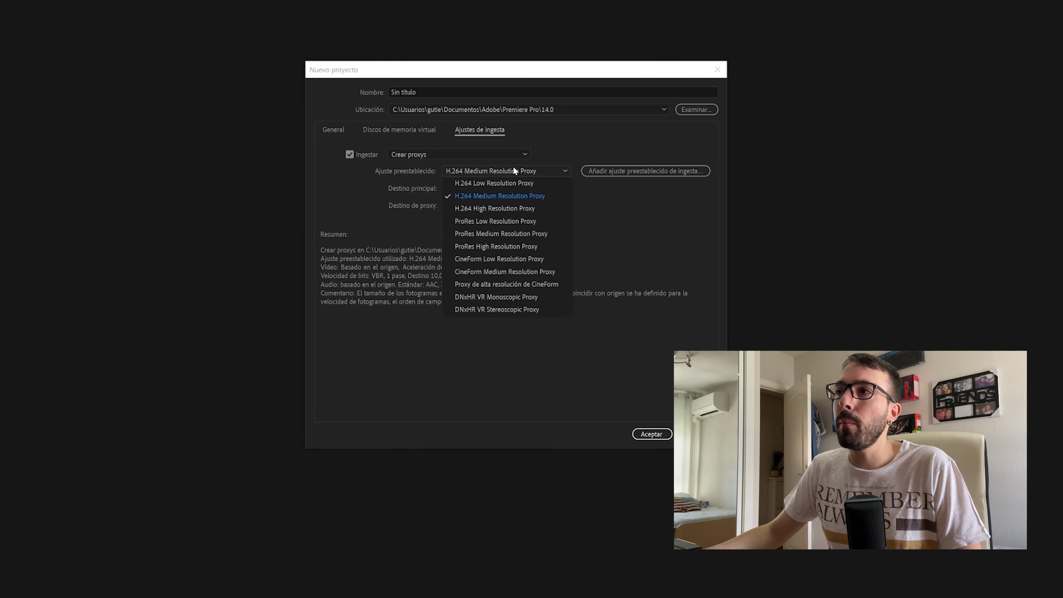
left_click(507, 185)
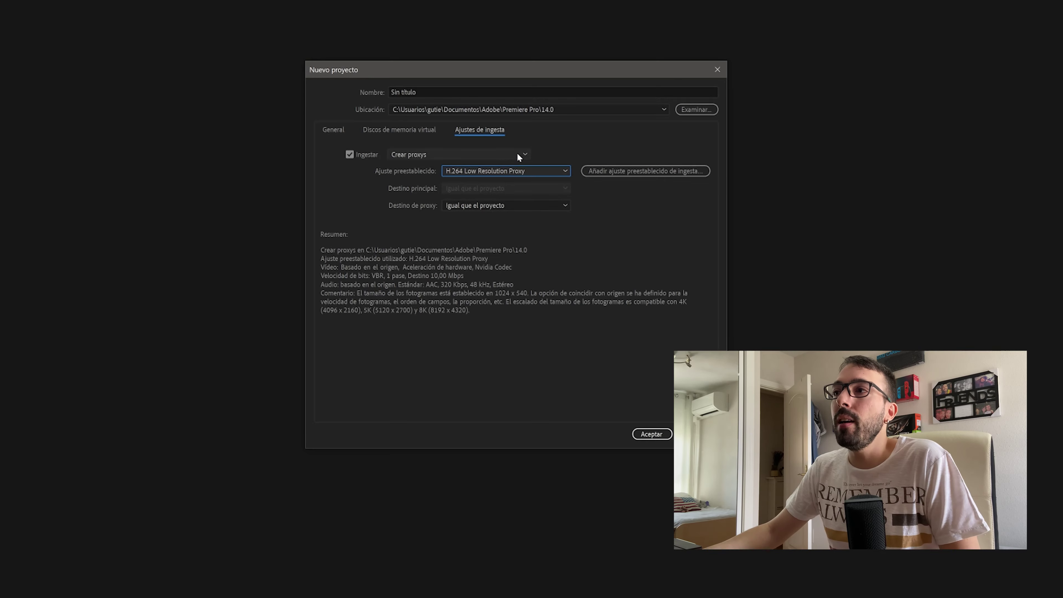
left_click(525, 172)
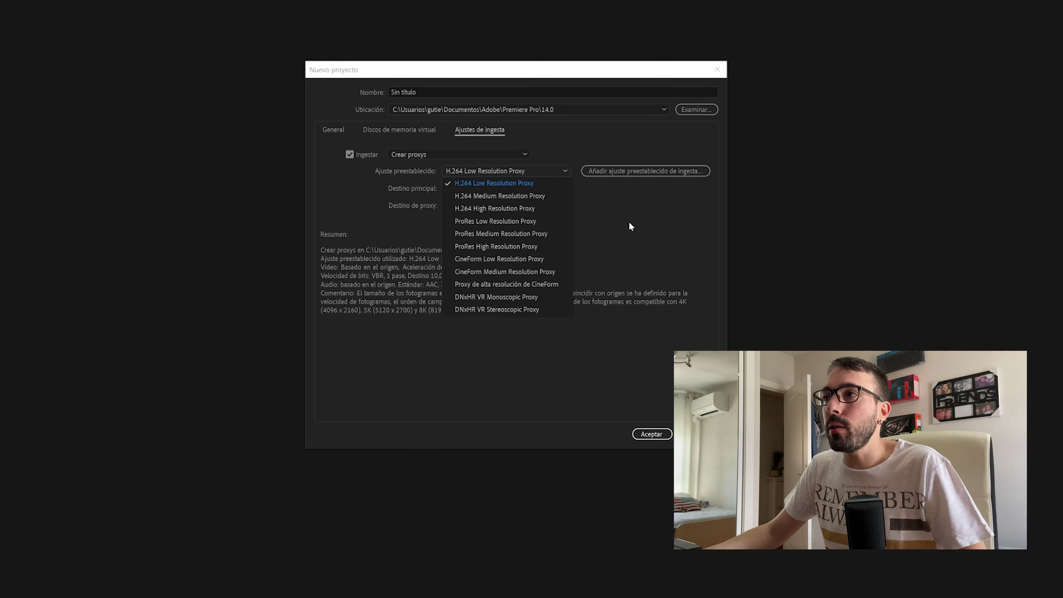
left_click(518, 187)
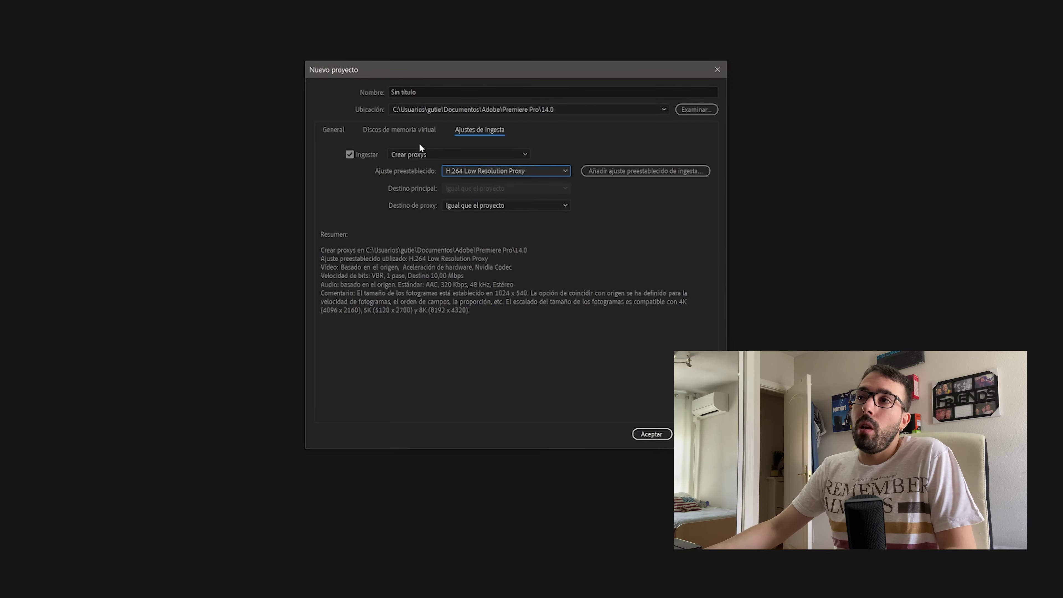
Name the project 'prueba' and create it
left_click(438, 92)
key("ctrl+a")
type("prueb")
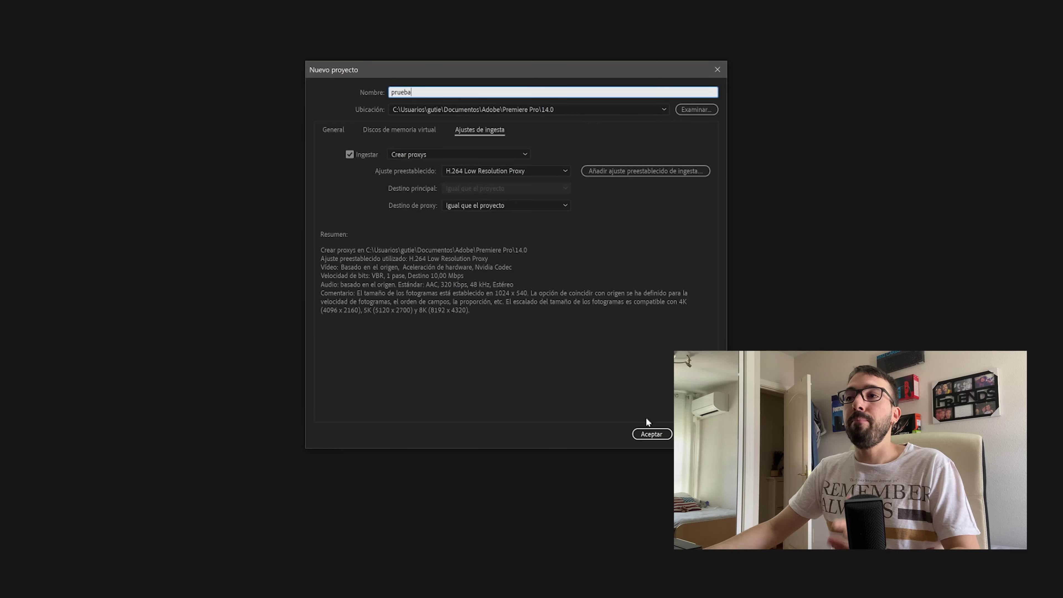
left_click(651, 434)
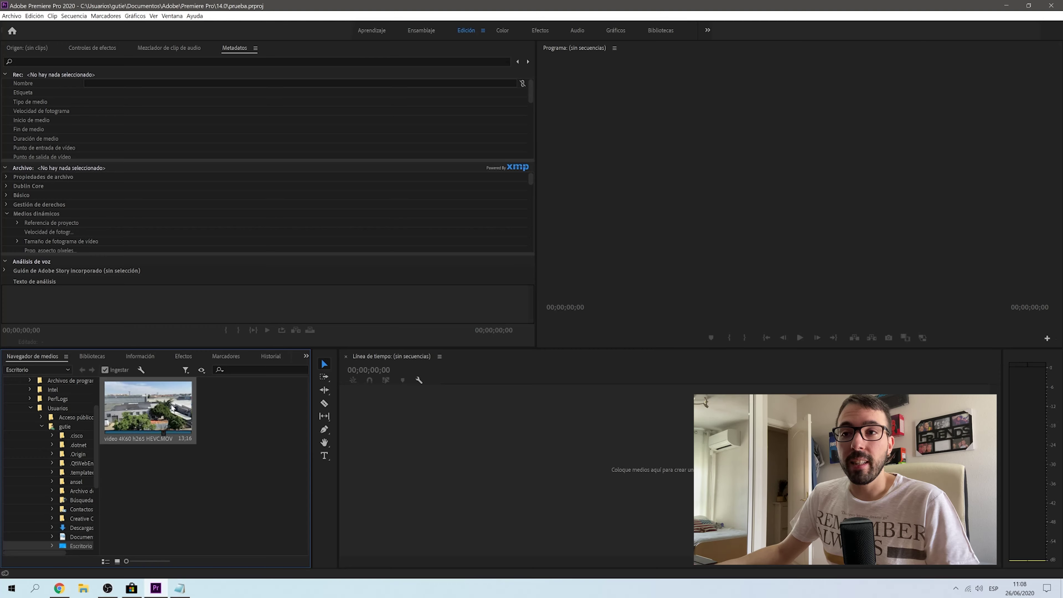
Load video 4K60 h265 HEVC.MOV into the source preview and view its 3840 x 2160 metadata
double_click(172, 408)
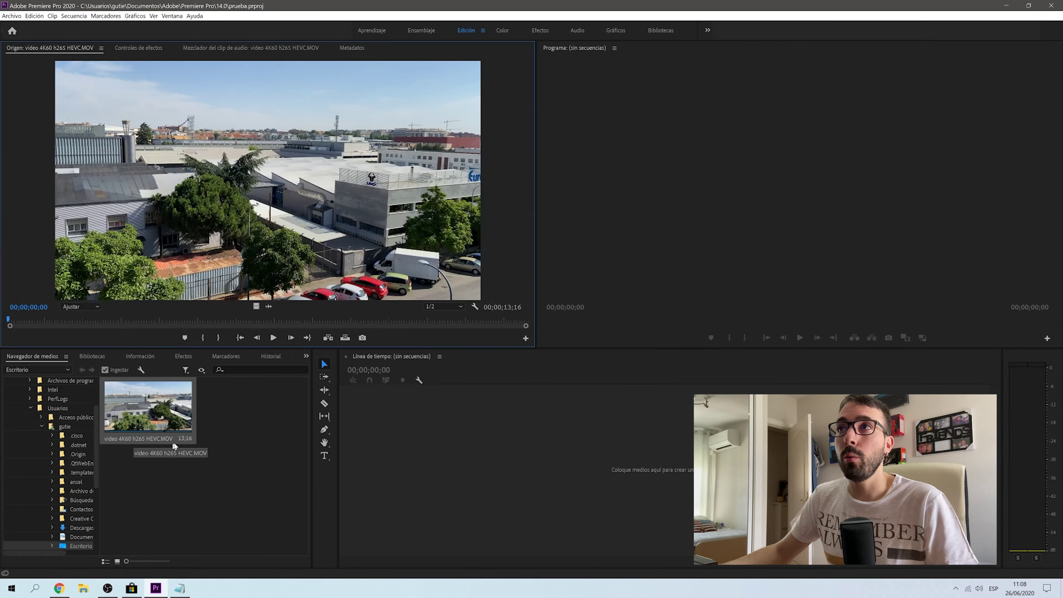
left_click(344, 48)
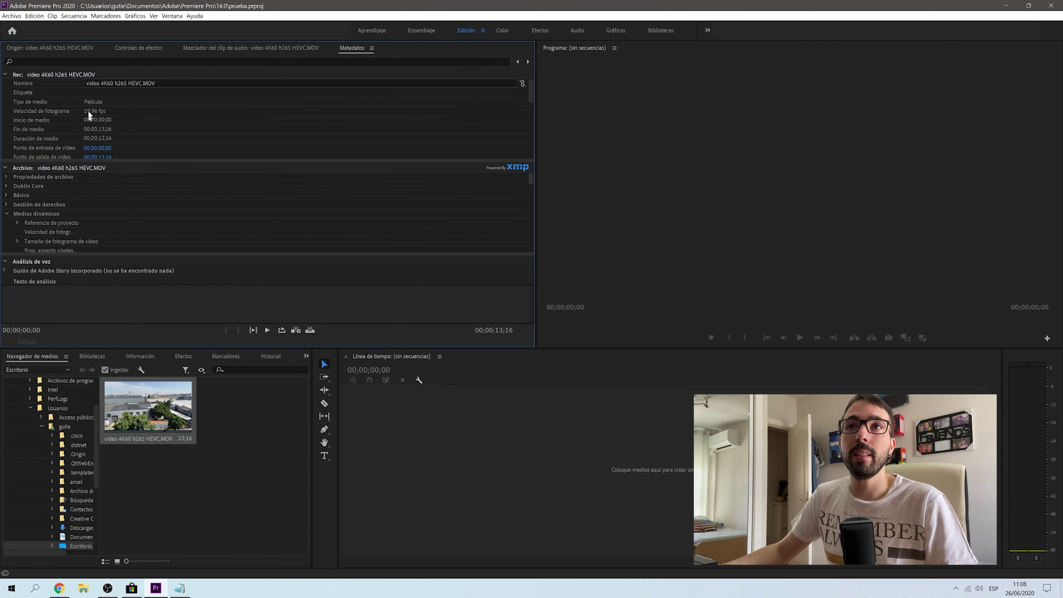
scroll(149, 138, "down", 3)
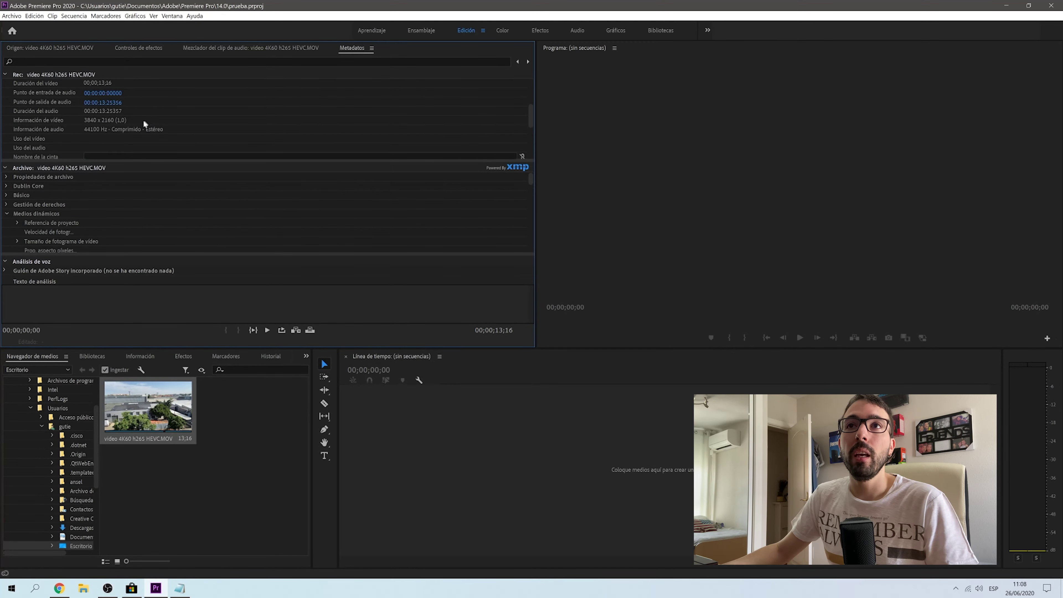
left_click(213, 454)
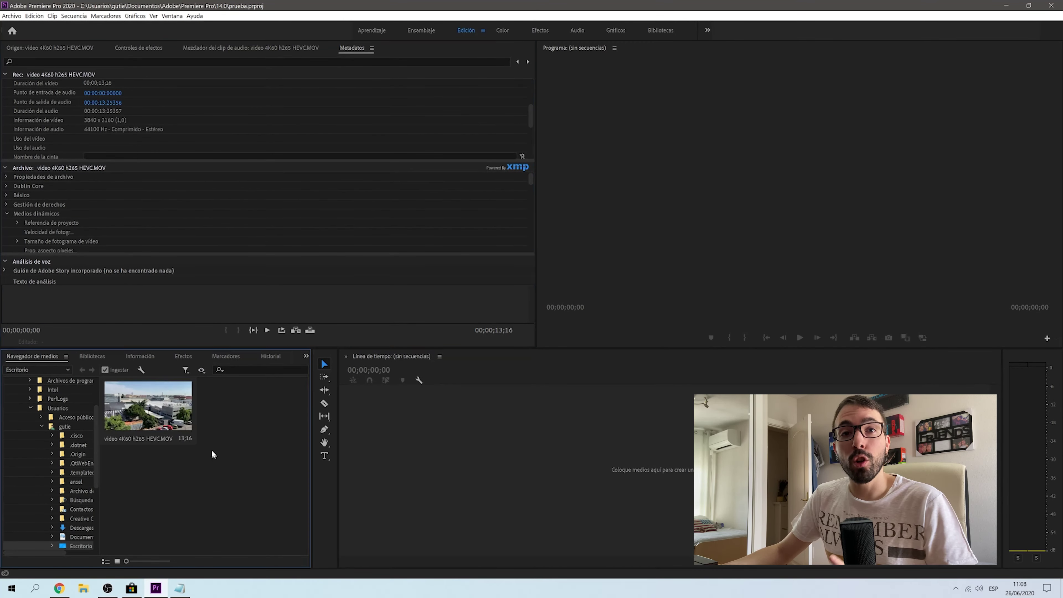
Drop the HEVC clip onto the empty timeline as a new sequence, then return from Media Encoder
mouse_move(162, 398)
left_mouse_down()
mouse_move(495, 430)
mouse_move(395, 458)
left_mouse_up()
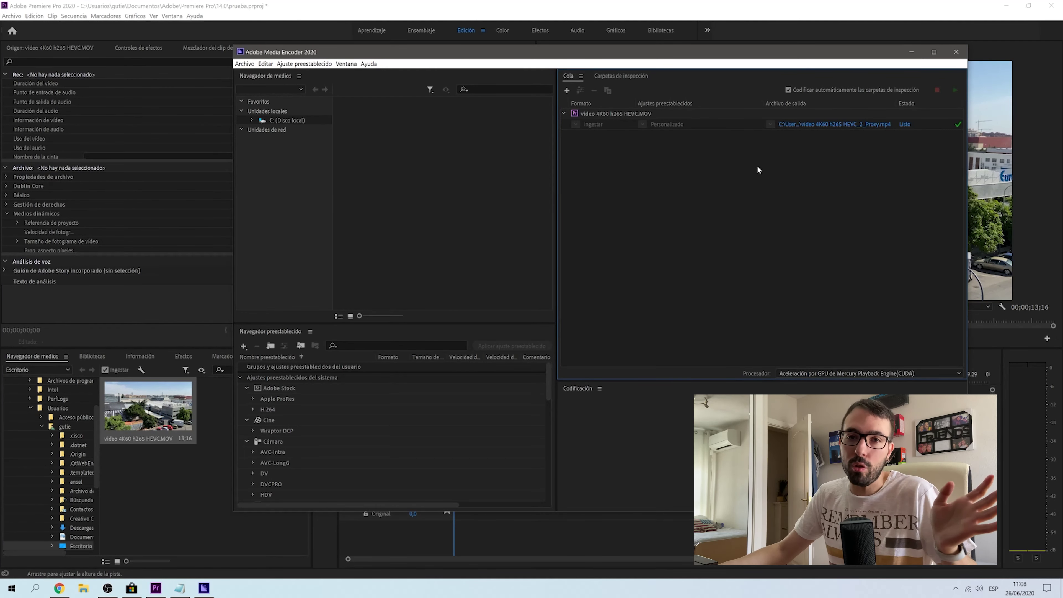
left_click(648, 9)
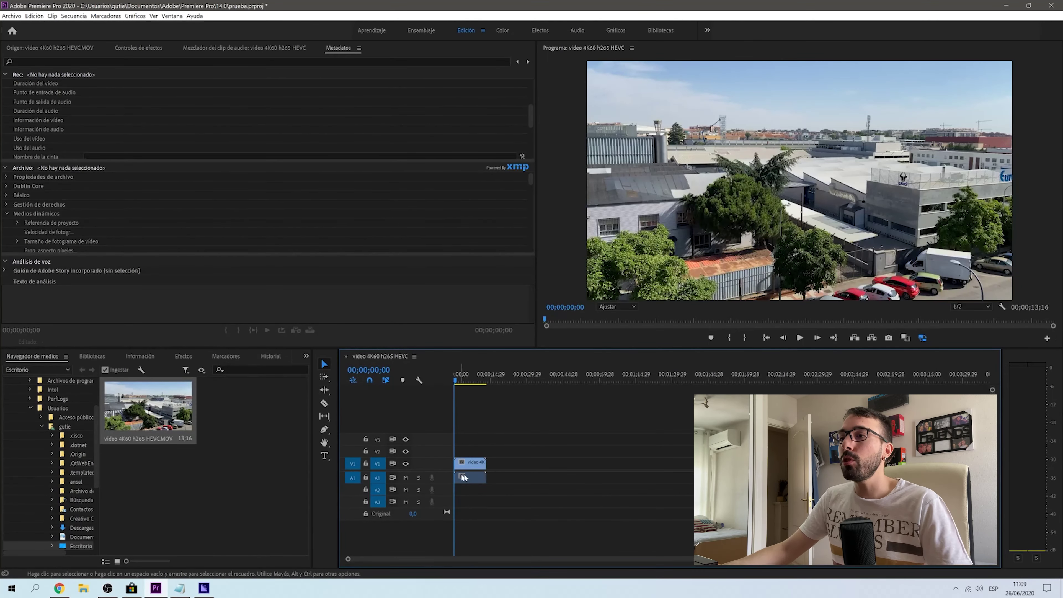
Add the Toggle Proxies button to the Program monitor's button bar
left_click_drag(479, 381, 447, 388)
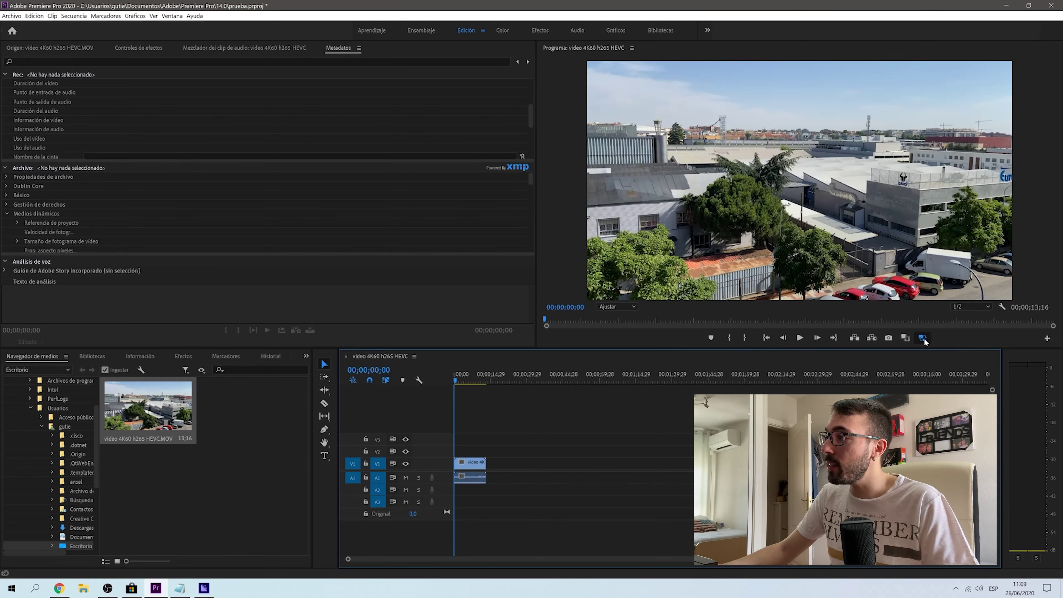
left_click(1048, 338)
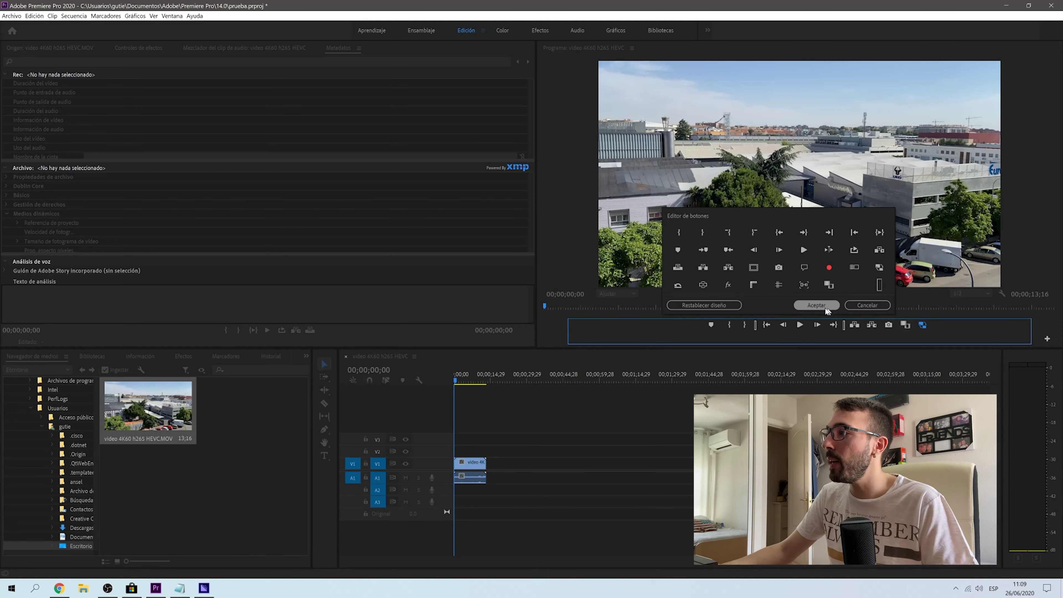
left_click_drag(923, 323, 846, 280)
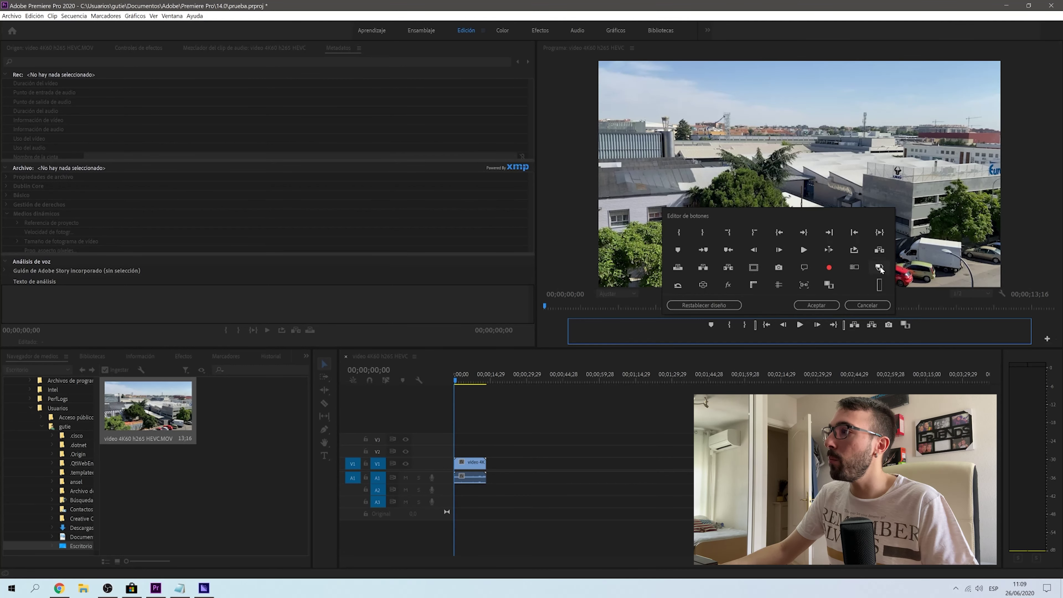
left_click_drag(879, 266, 937, 334)
left_click(824, 303)
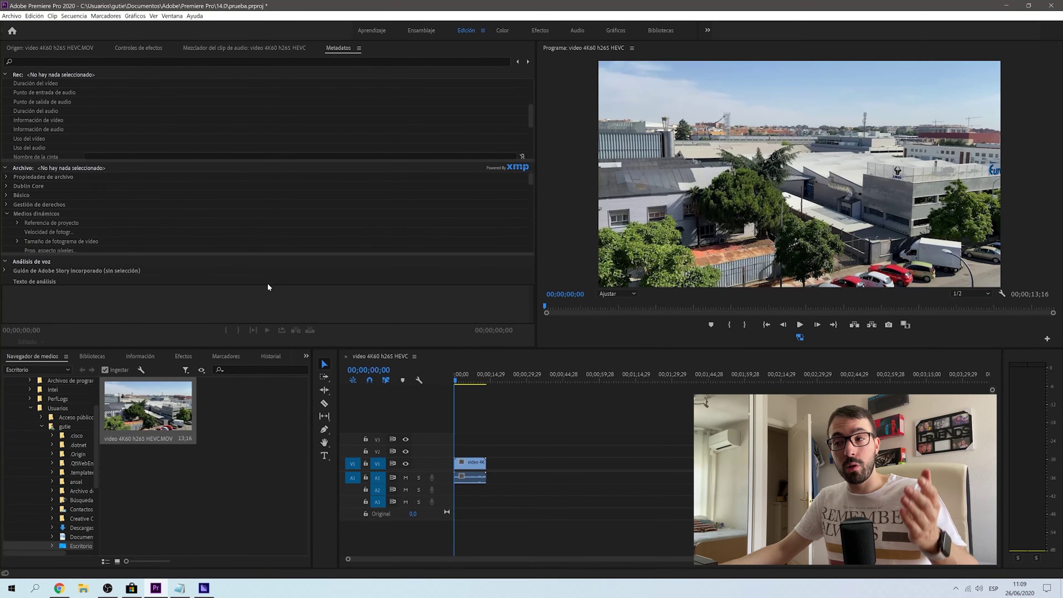
left_click_drag(476, 378, 472, 385)
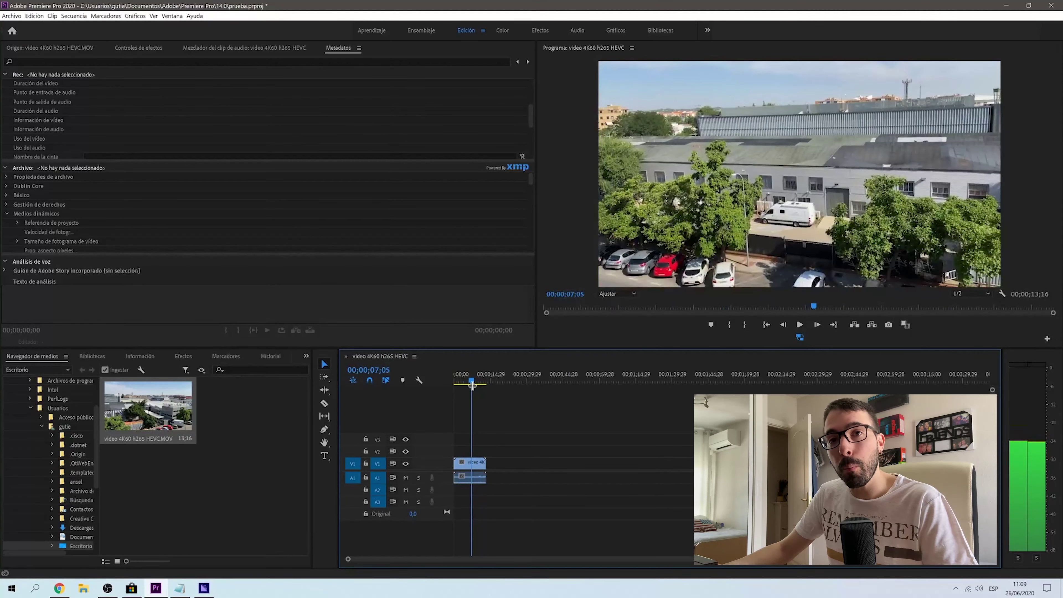
left_click_drag(472, 386, 462, 390)
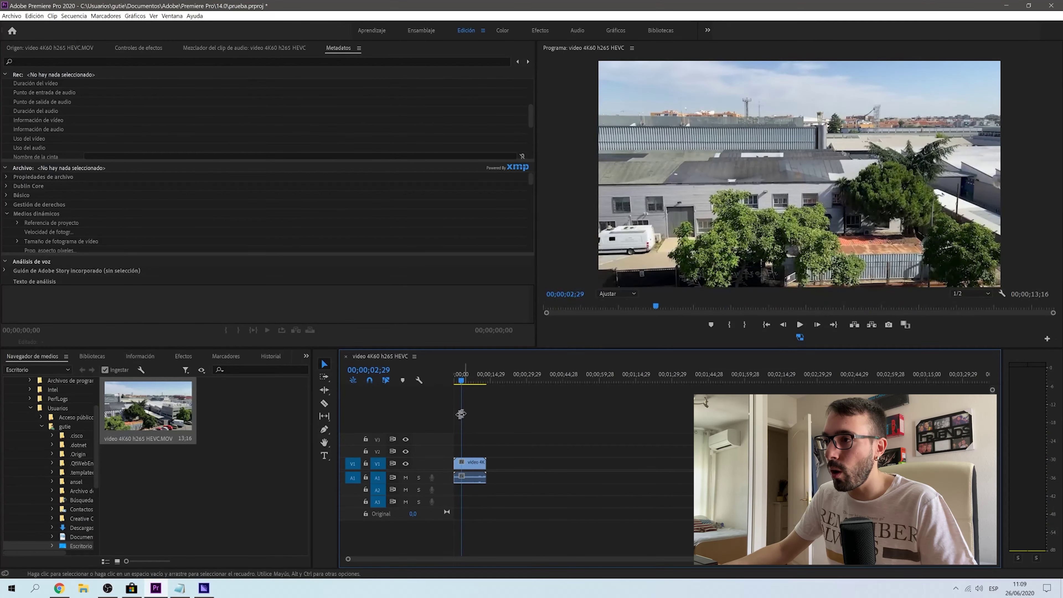
left_click_drag(464, 385, 453, 375)
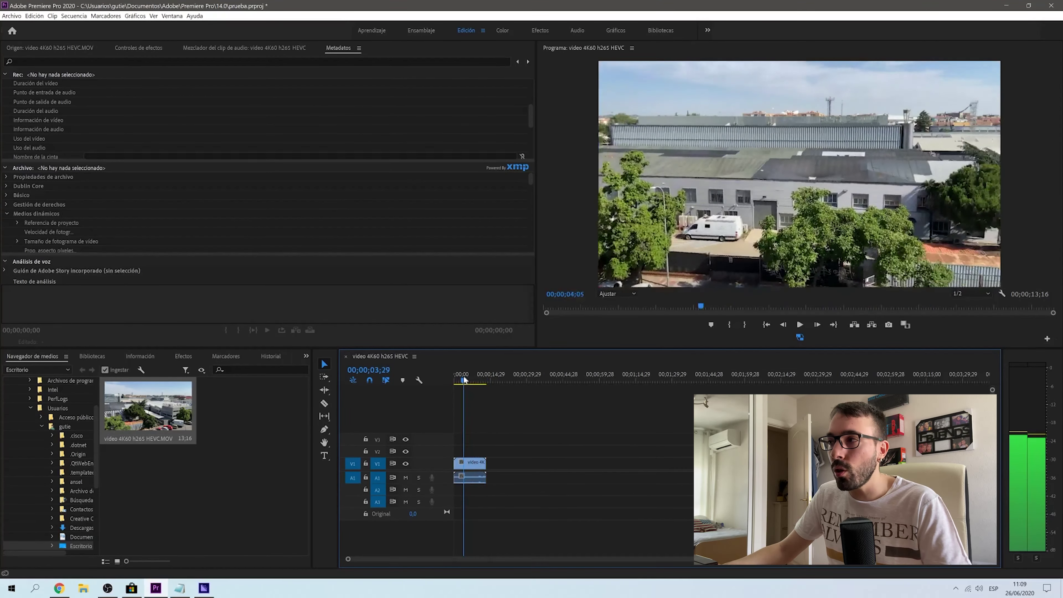
mouse_move(454, 373)
left_mouse_down()
mouse_move(473, 373)
mouse_move(459, 372)
left_mouse_up()
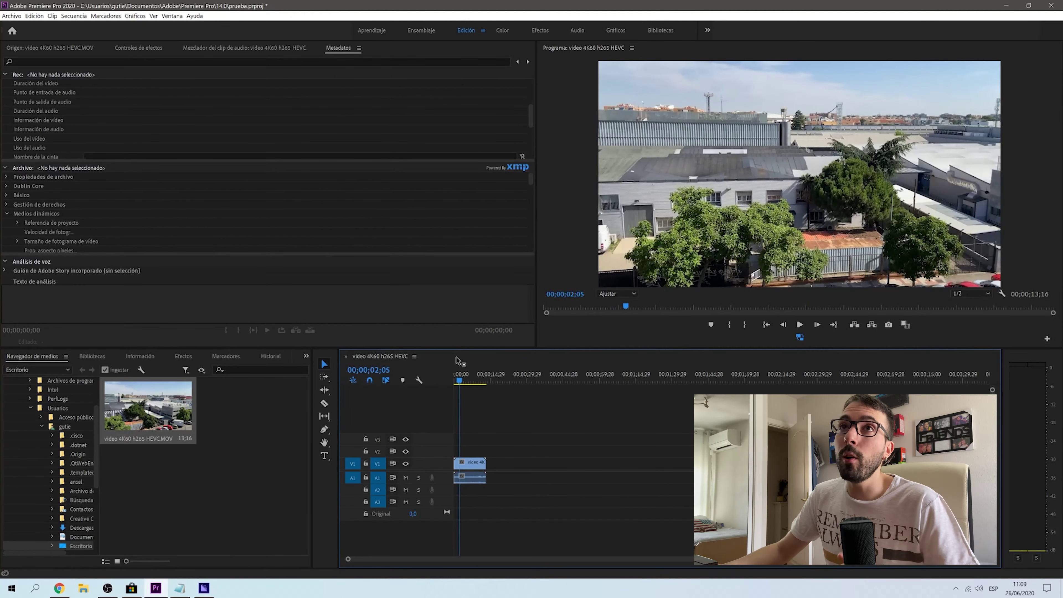
left_click(6, 17)
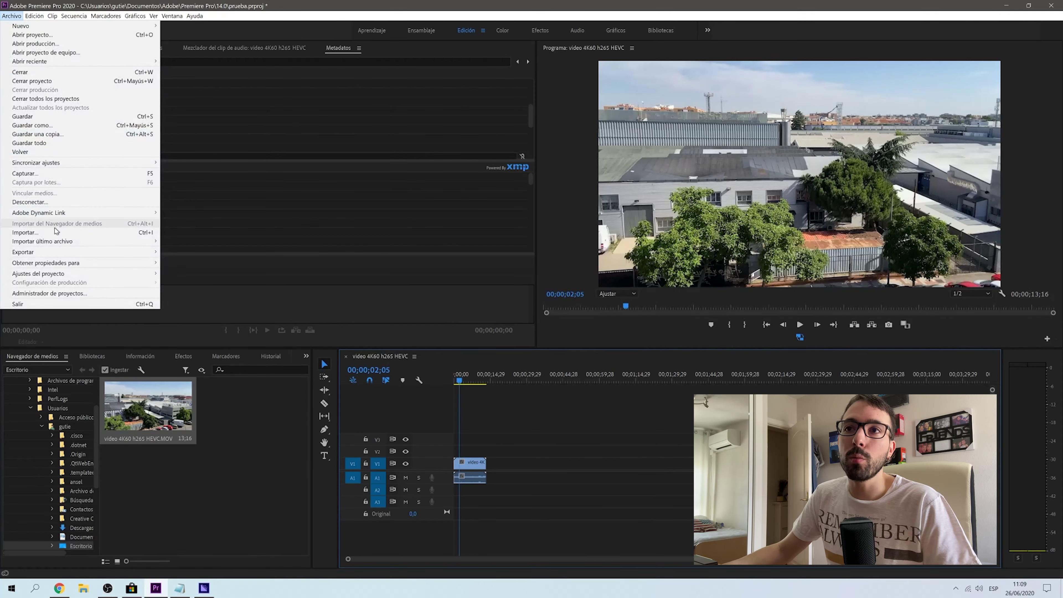
mouse_move(105, 252)
left_click(178, 254)
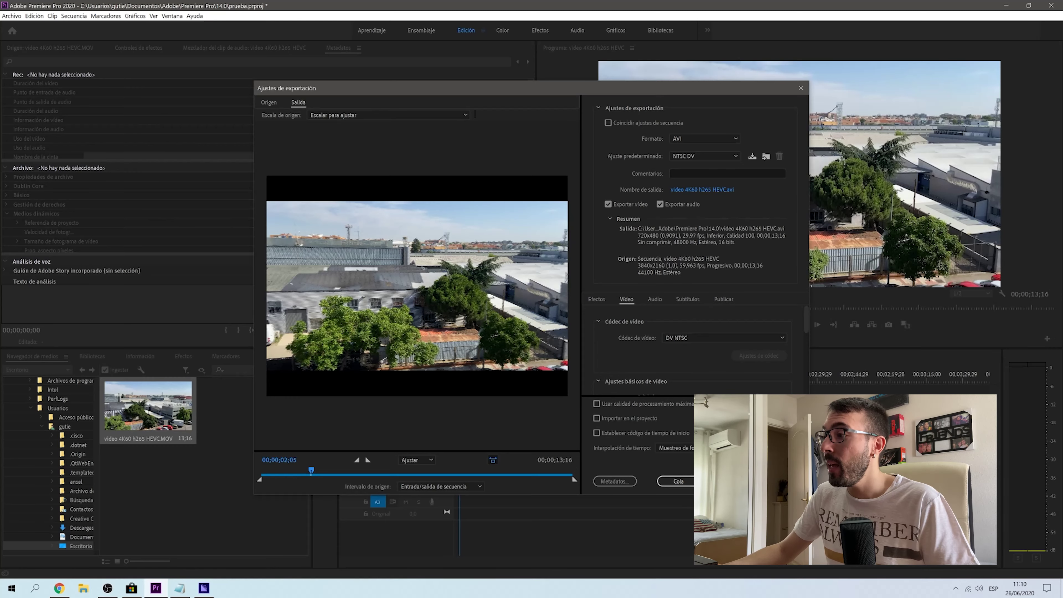
key("Escape")
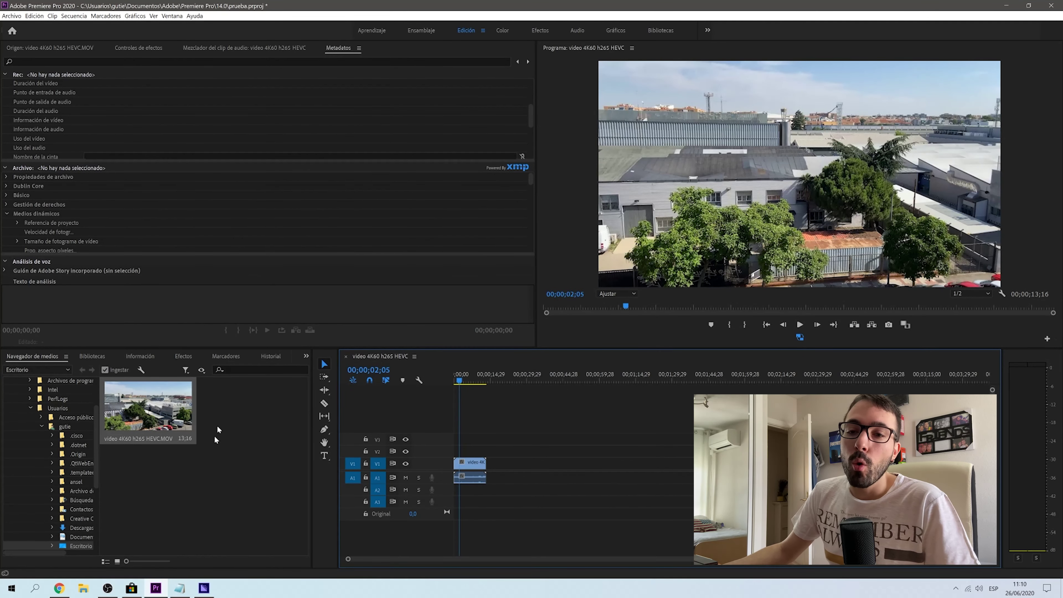
left_click(85, 589)
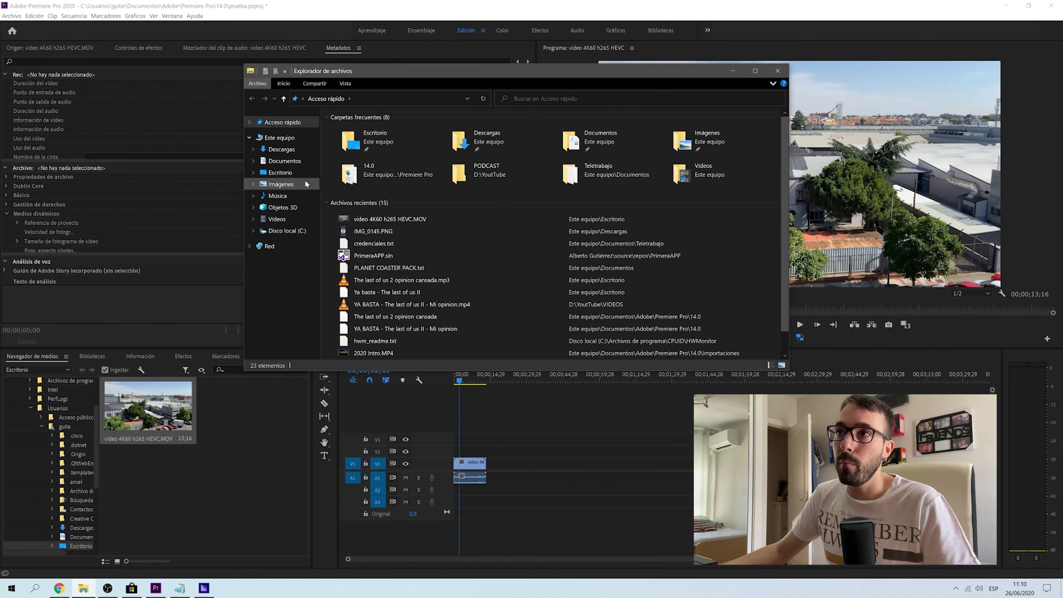
left_click(285, 161)
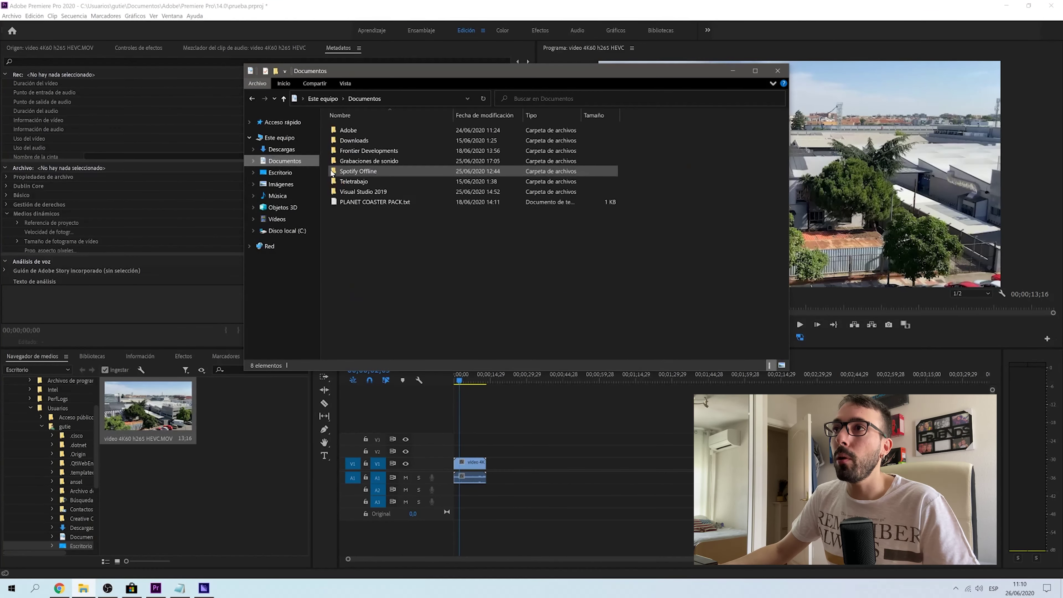
double_click(364, 130)
double_click(372, 141)
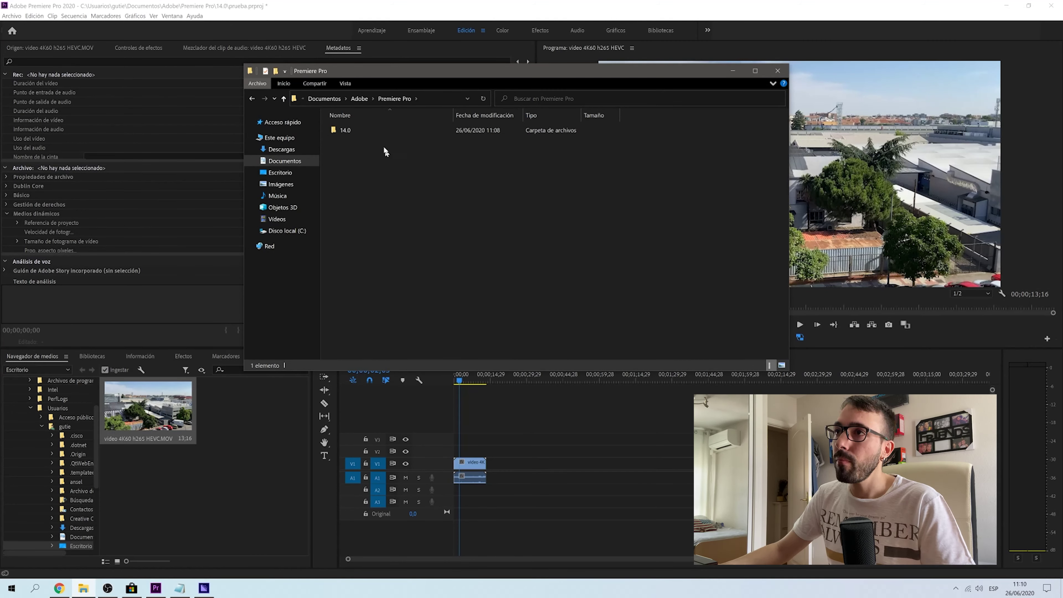
double_click(358, 130)
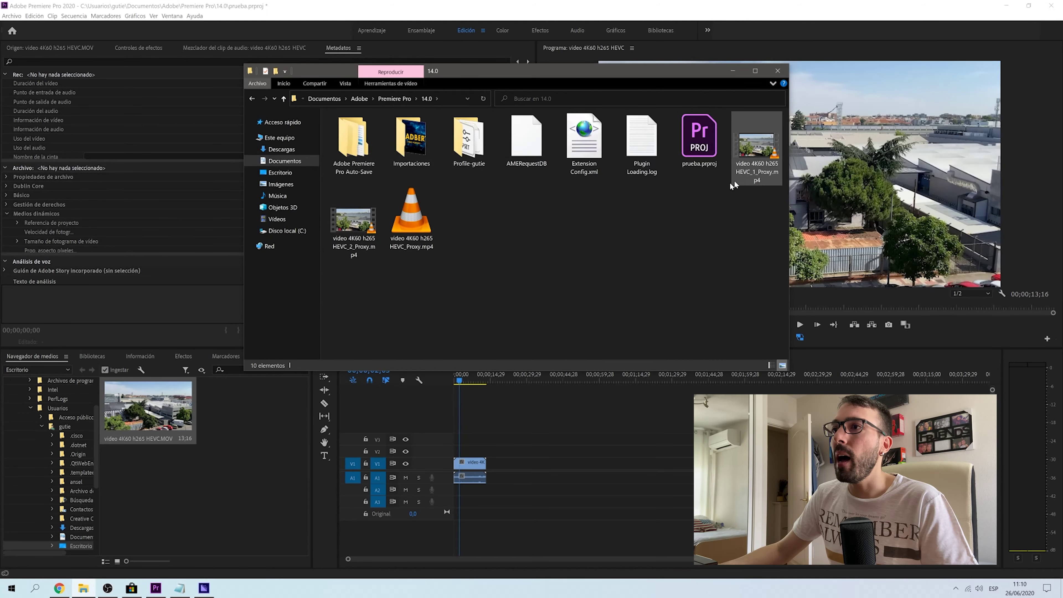
left_click(422, 223)
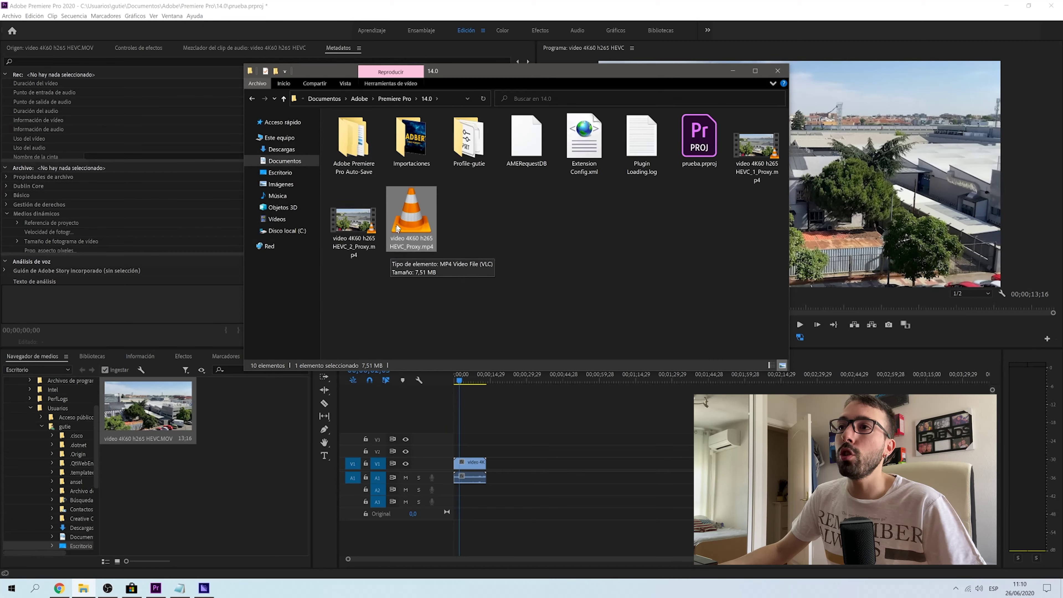
key("Left")
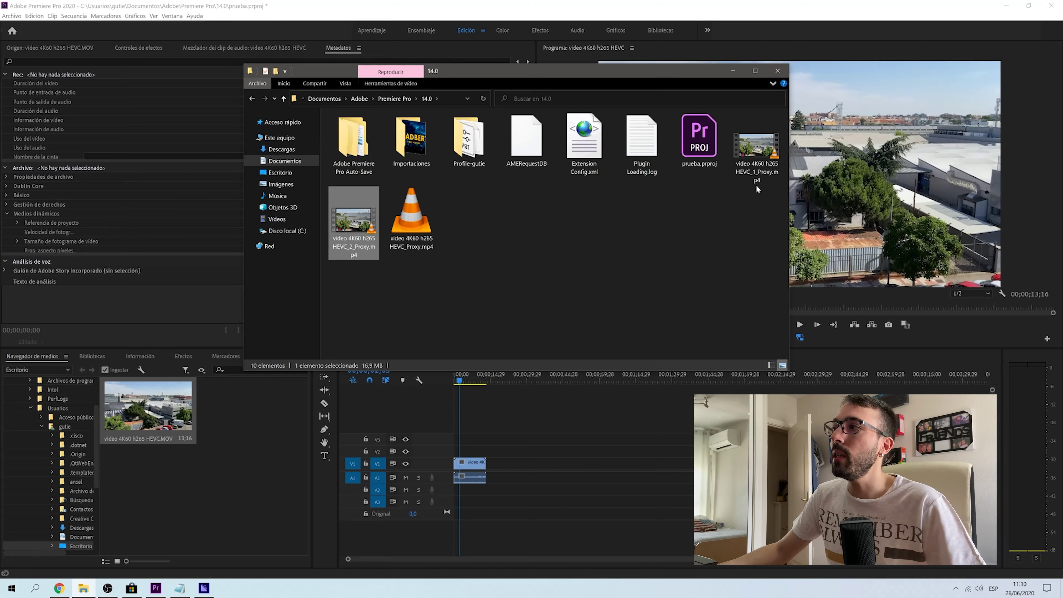
left_click(758, 190)
left_click(358, 243)
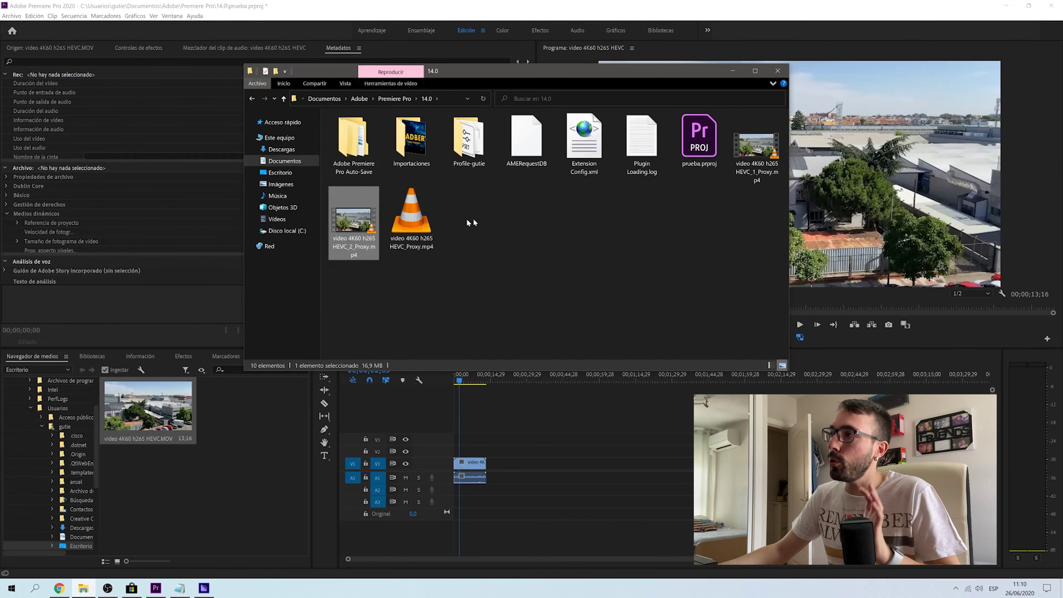
left_click(778, 75)
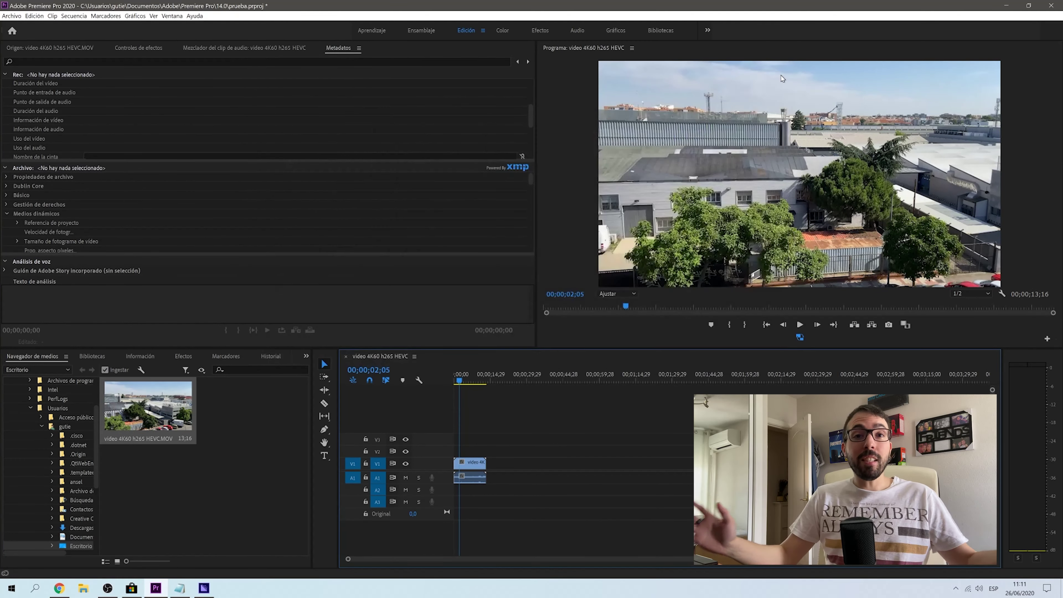